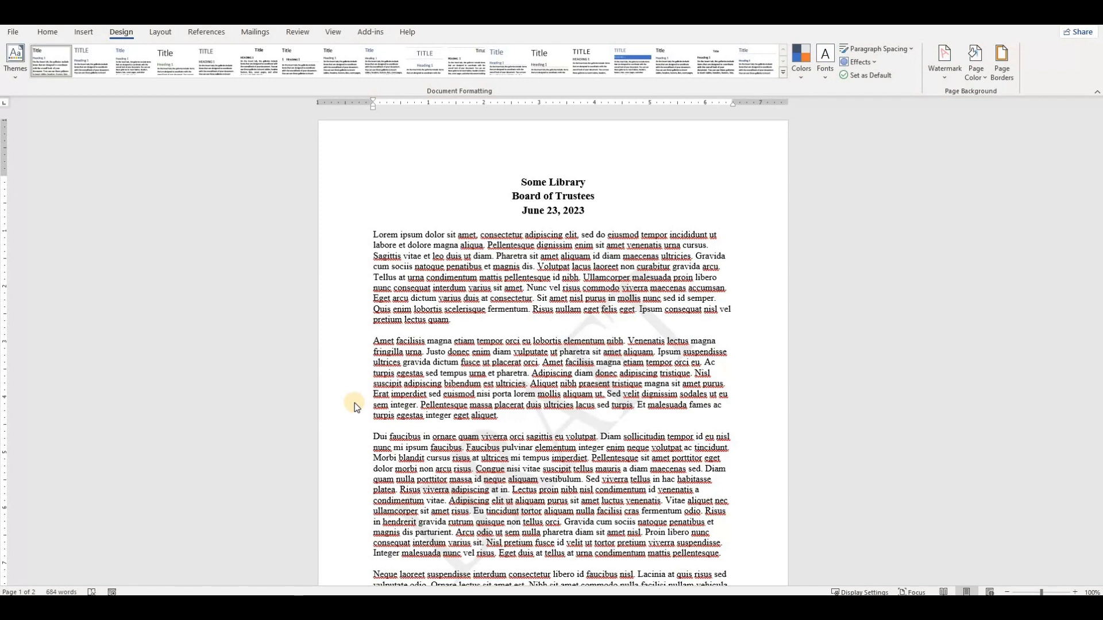
# - Browse the built-in watermark gallery and apply the diagonal DRAFT 1 watermark to the document
pyautogui.scroll(-1, 513, 377)
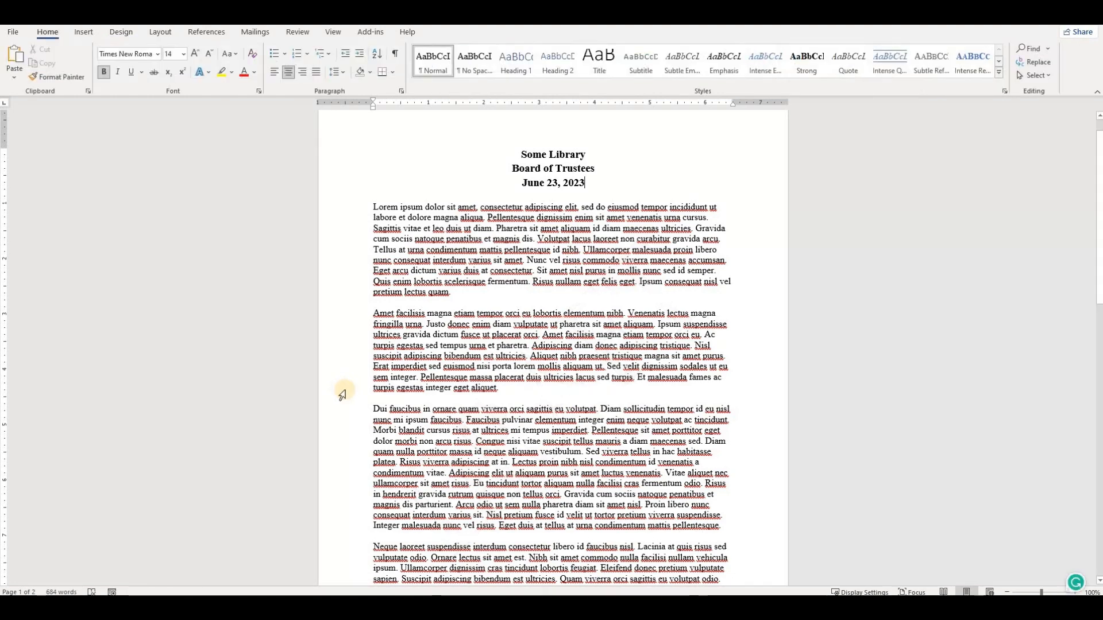
pyautogui.click(121, 32)
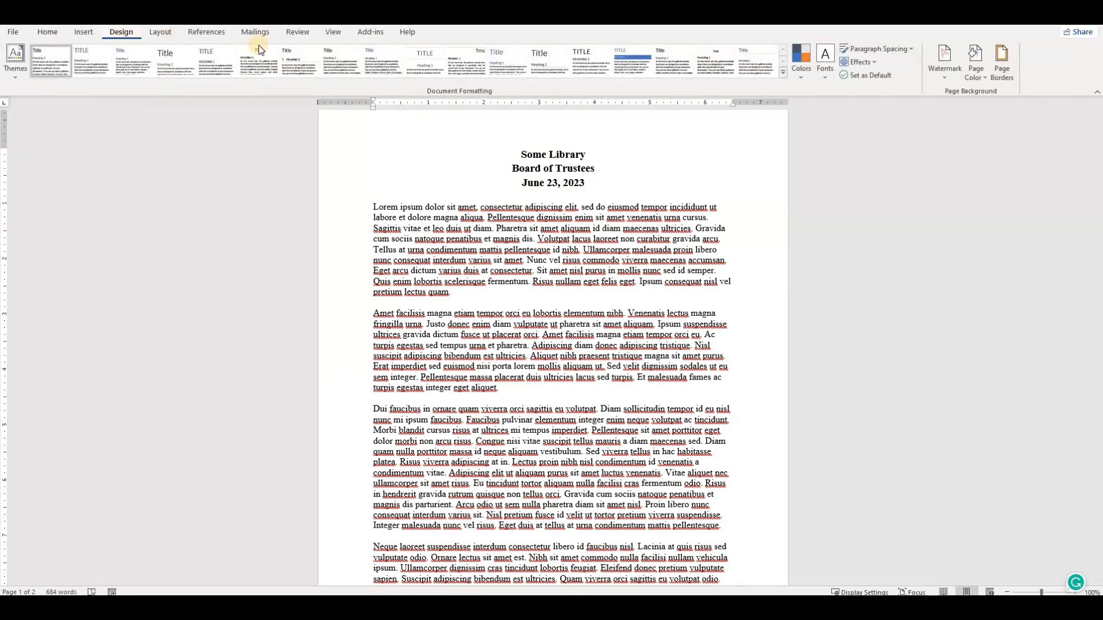
pyautogui.click(945, 68)
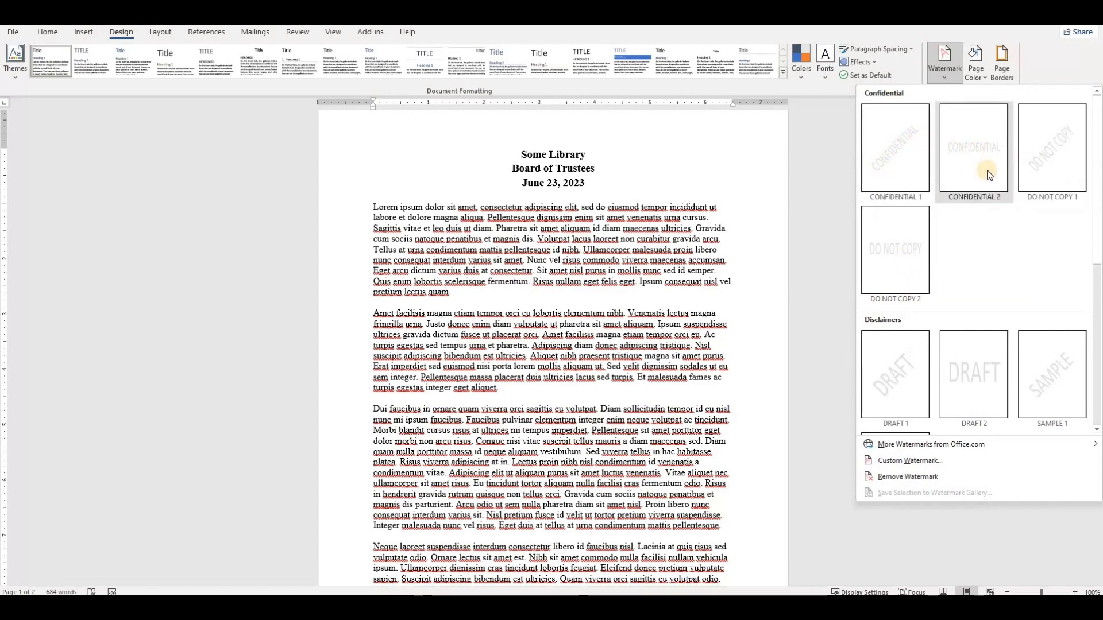
pyautogui.scroll(-5, 979, 210)
pyautogui.scroll(4, 923, 278)
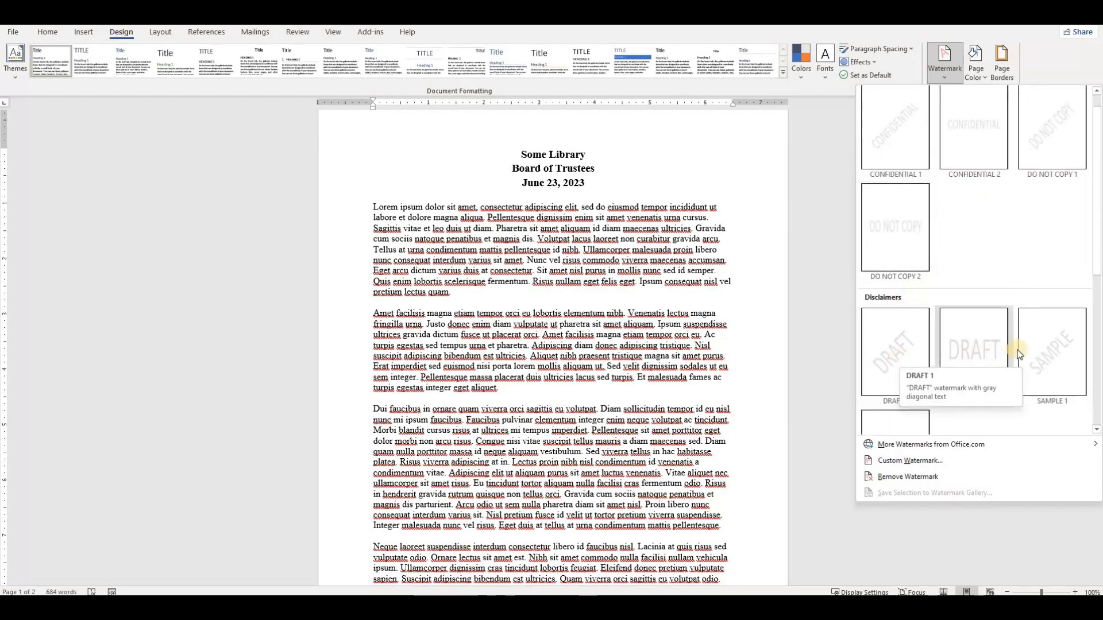
pyautogui.scroll(-5, 1021, 349)
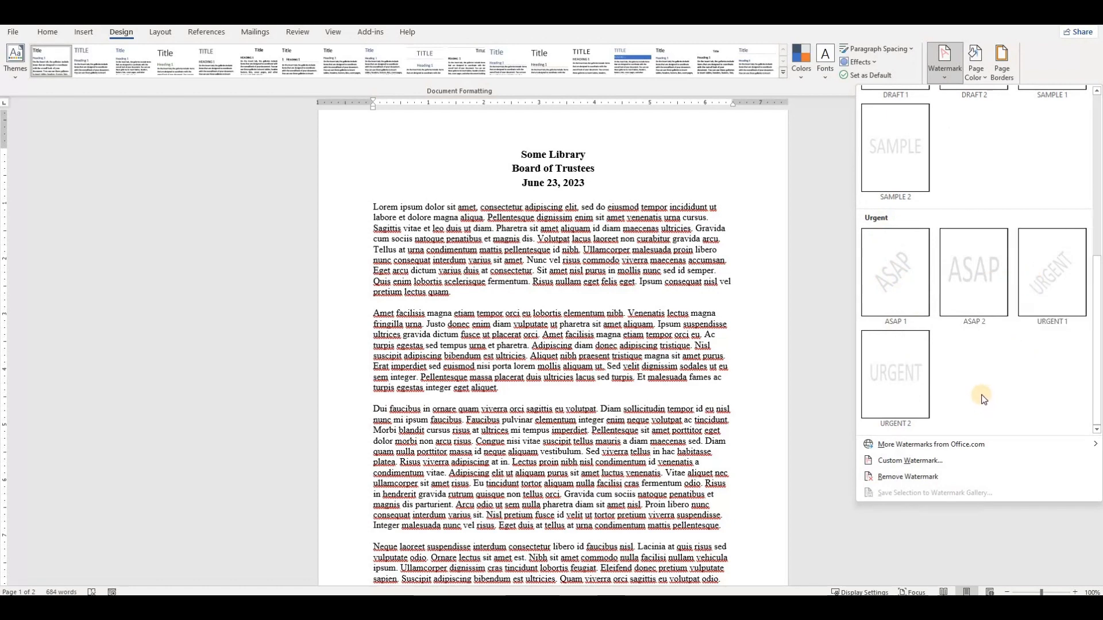
pyautogui.scroll(5, 983, 397)
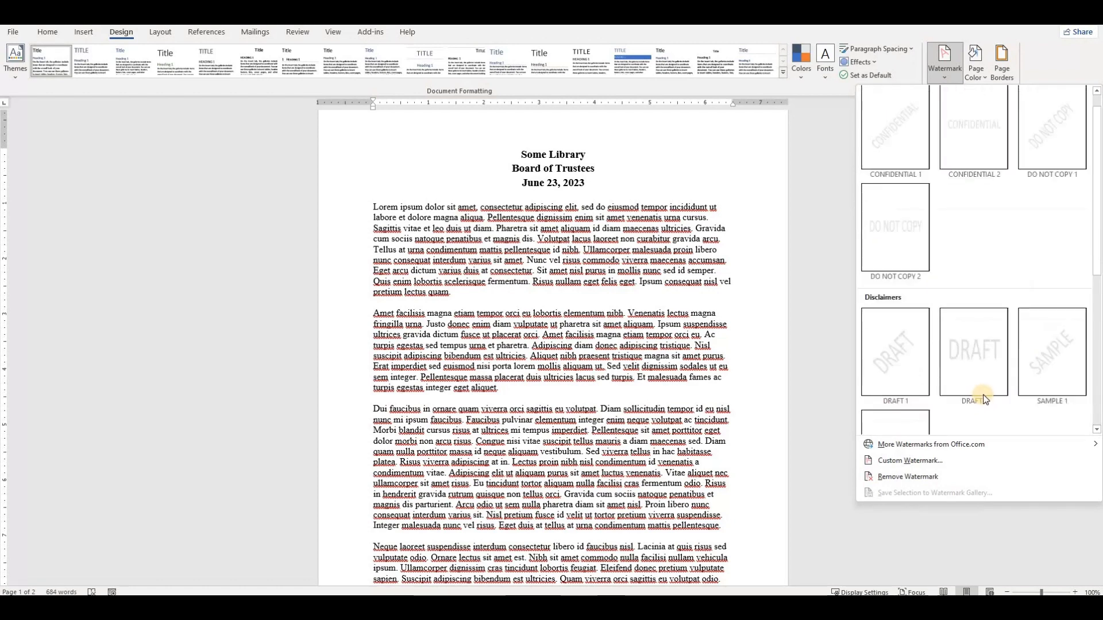
pyautogui.click(897, 356)
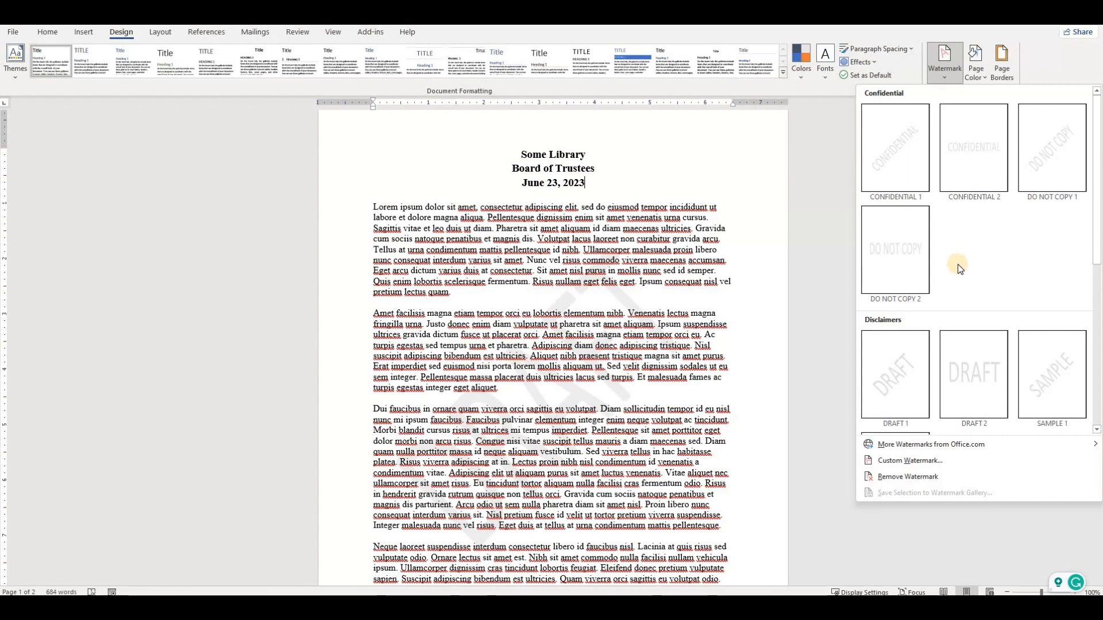
# - Create a custom picture watermark from the library logo file on the Desktop, working offline, and apply it to the document
pyautogui.click(915, 460)
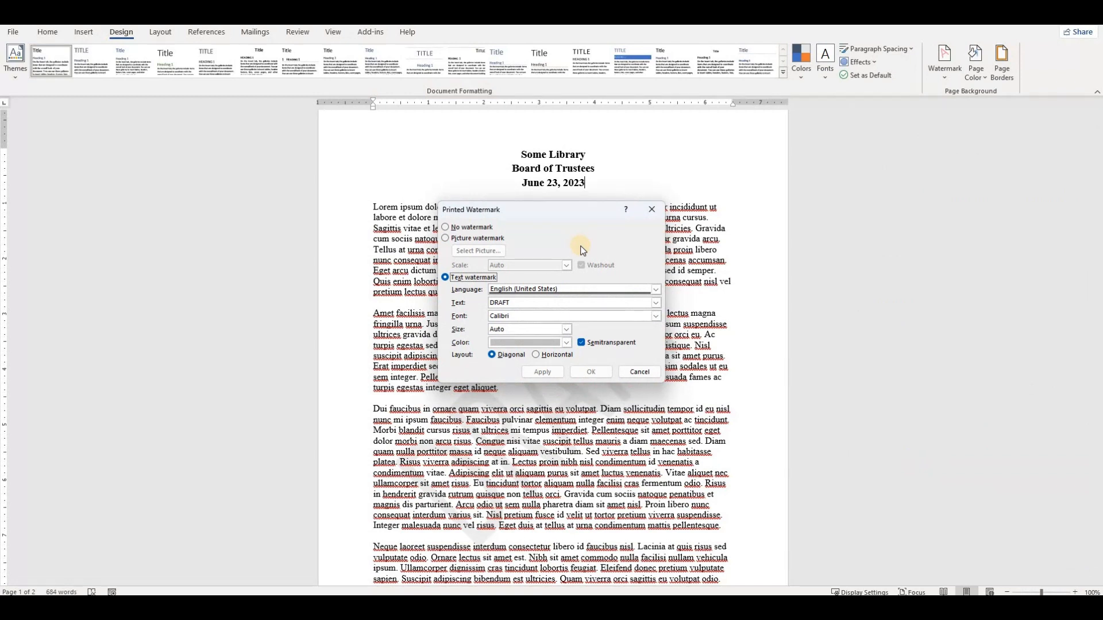
pyautogui.click(446, 238)
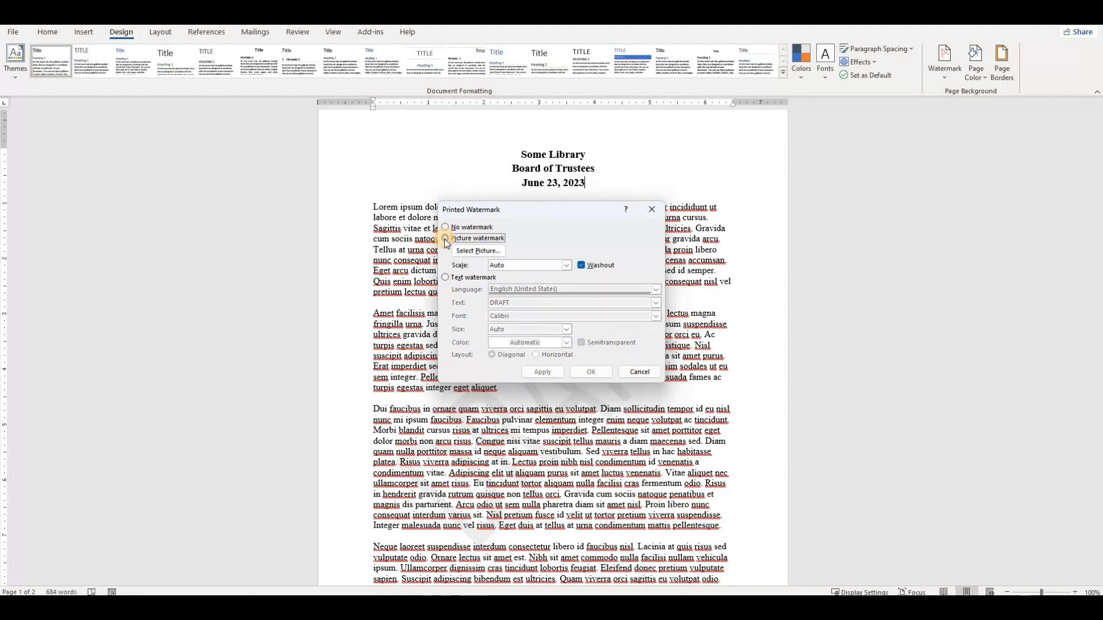
pyautogui.click(479, 251)
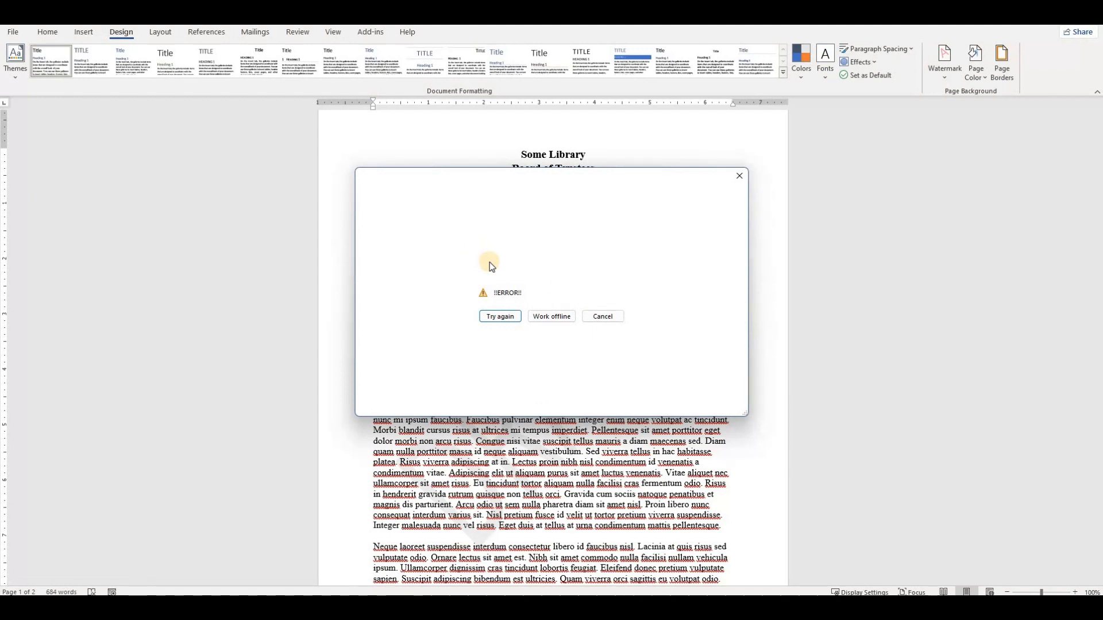
pyautogui.click(557, 320)
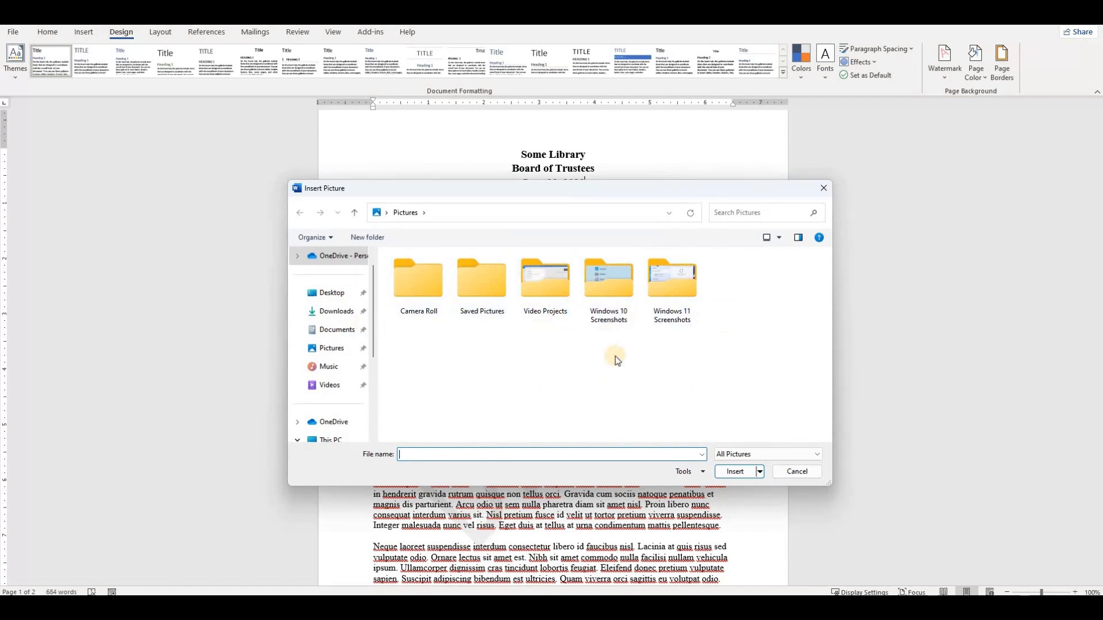
pyautogui.click(341, 298)
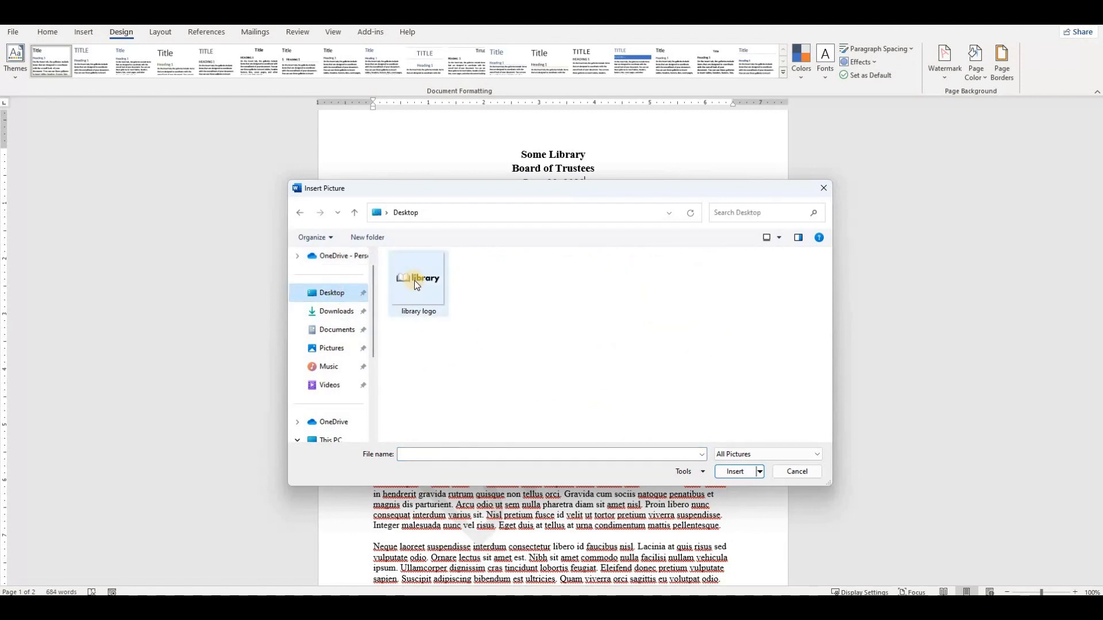
pyautogui.click(415, 281)
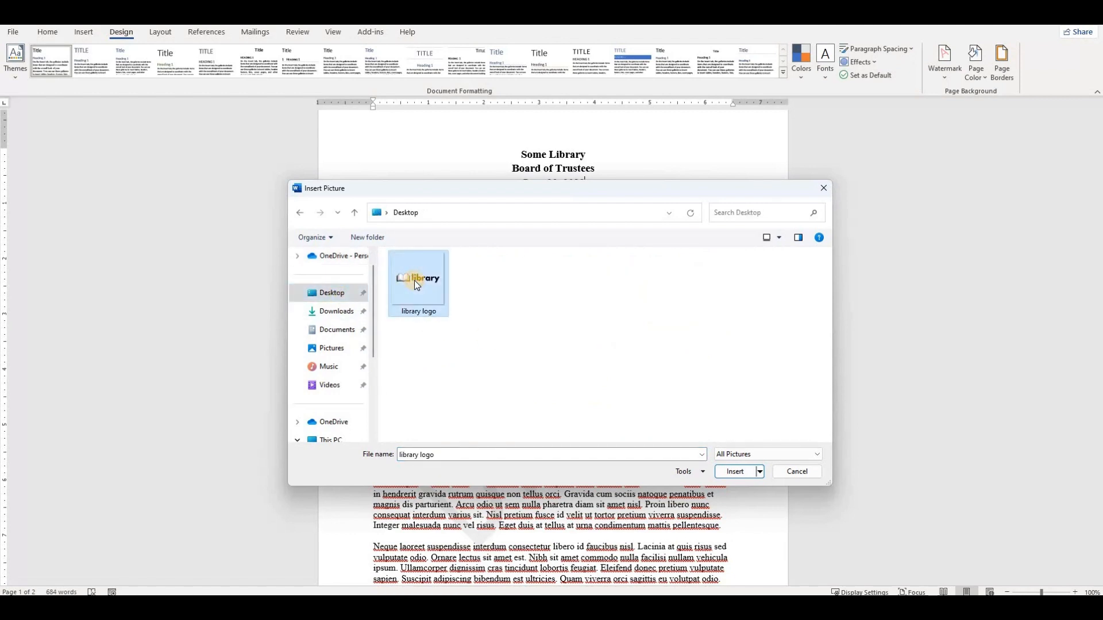
pyautogui.click(733, 476)
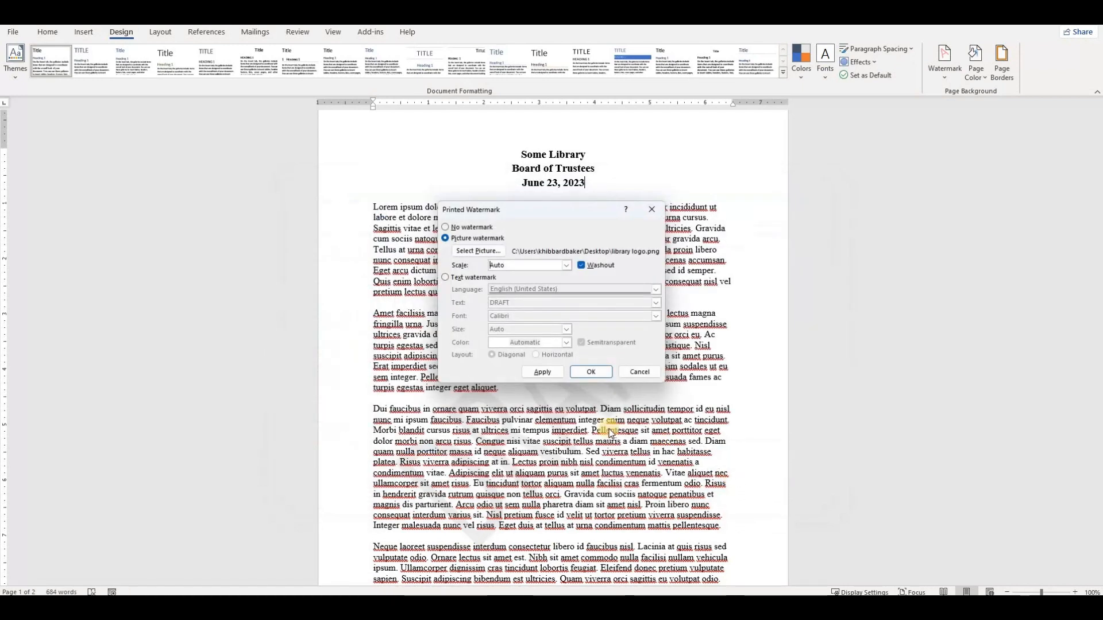
pyautogui.click(548, 374)
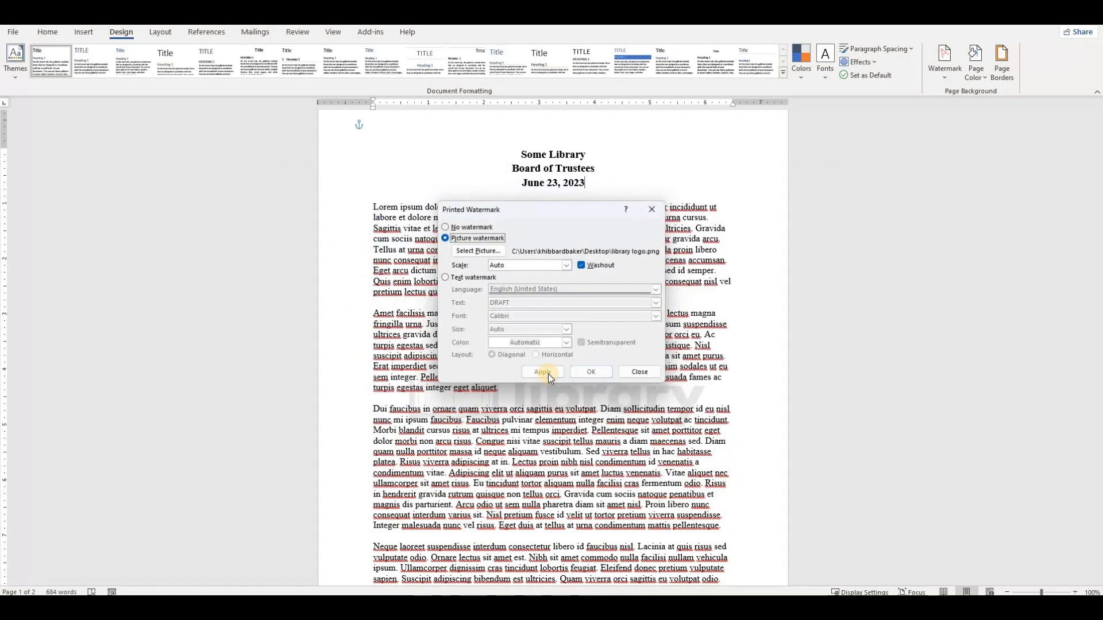
pyautogui.click(640, 373)
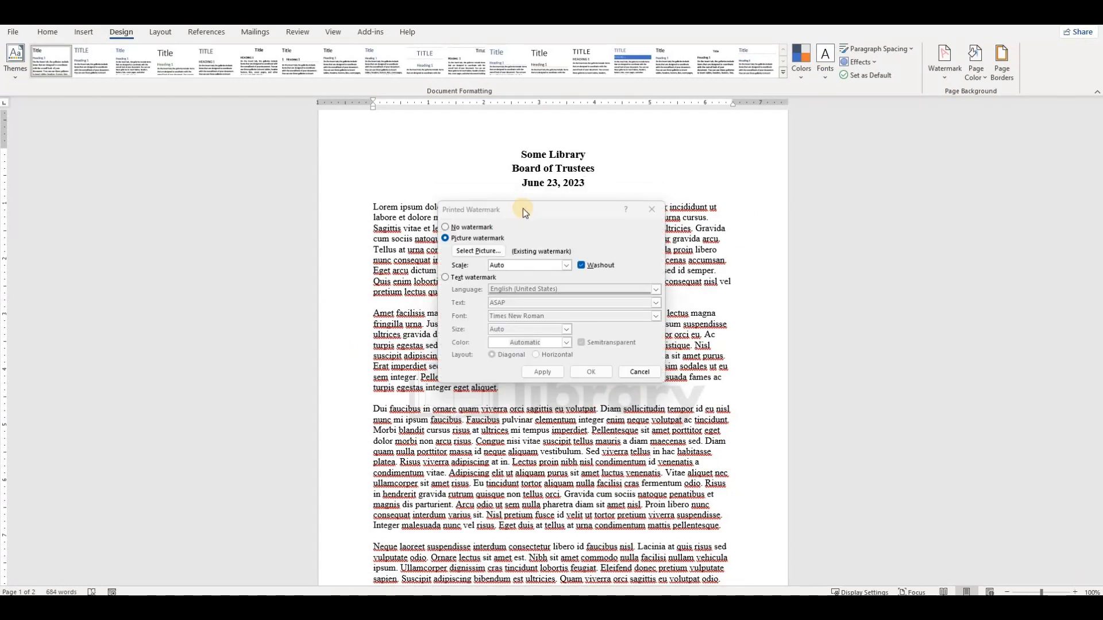
# - Replace the picture watermark with a custom diagonal text watermark reading "Property of Some Library"
pyautogui.click(446, 279)
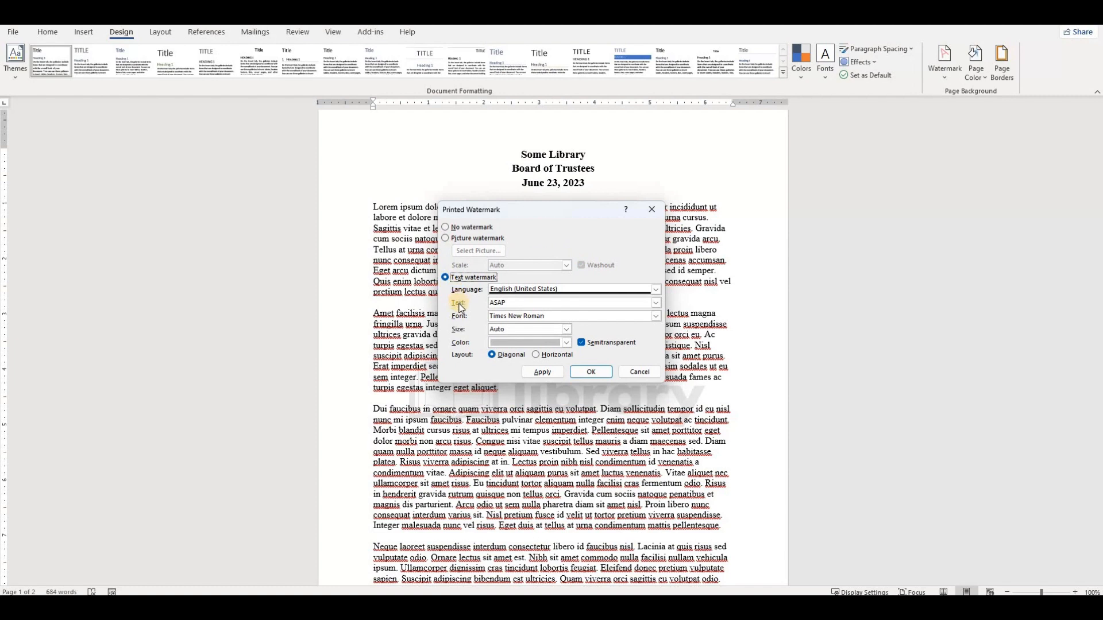
pyautogui.click(507, 302)
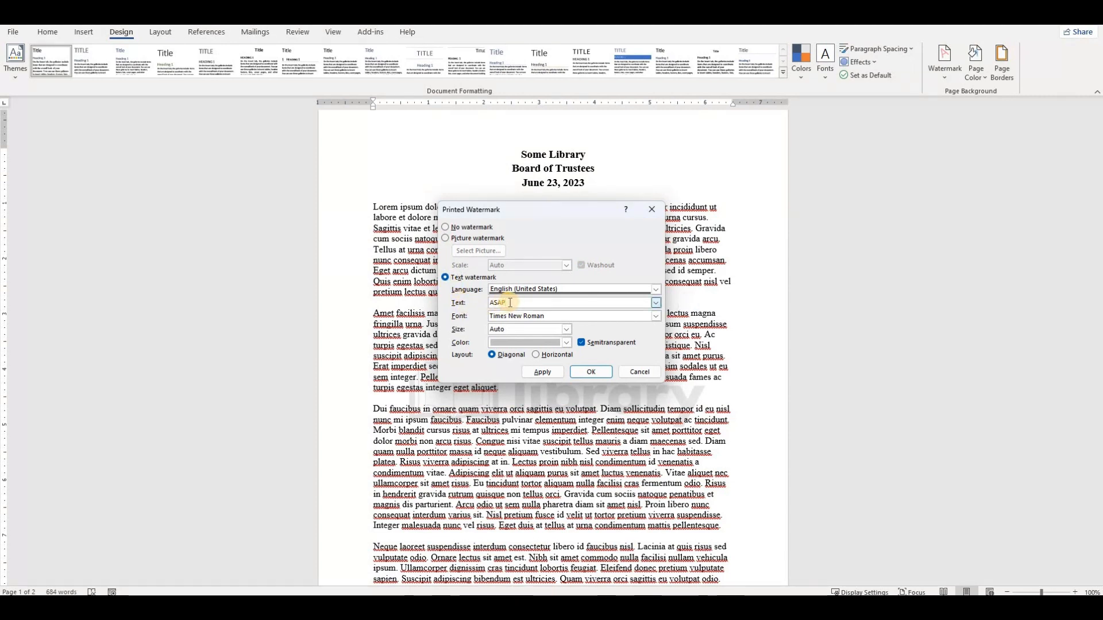
pyautogui.press('BackSpace')
pyautogui.press('BackSpace')
pyautogui.press('BackSpace')
pyautogui.press('BackSpace')
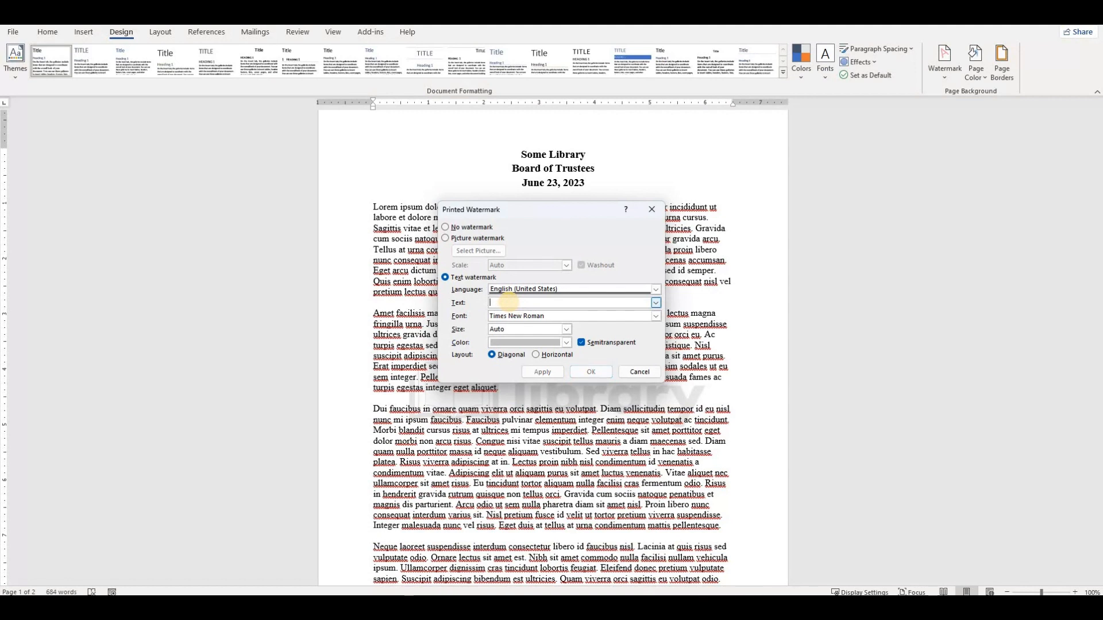
pyautogui.write('Property of Some Library')
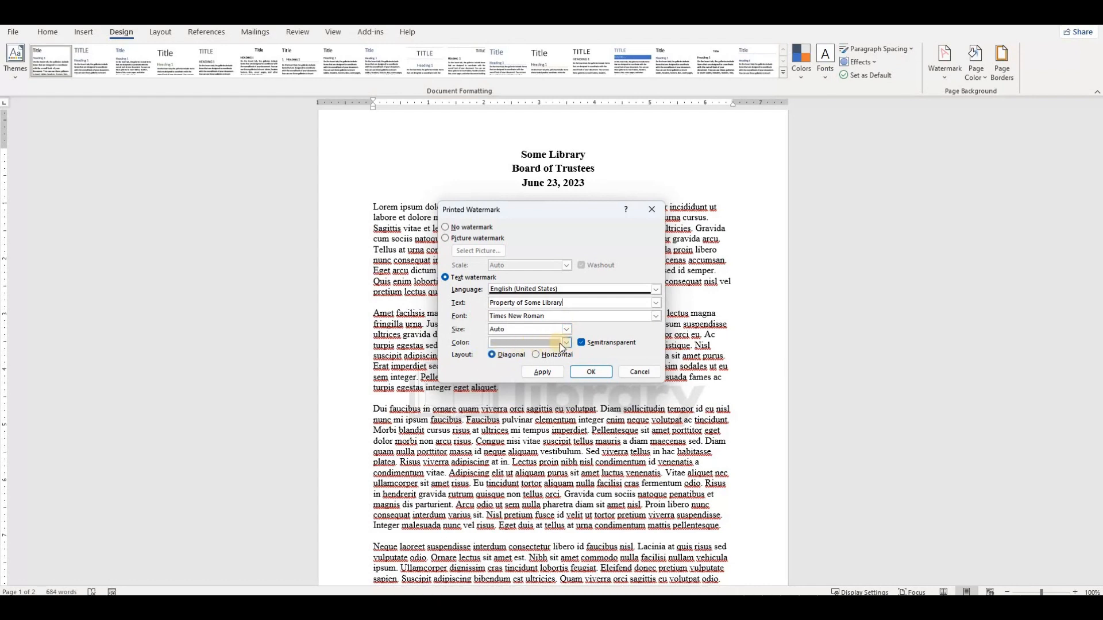
pyautogui.click(496, 356)
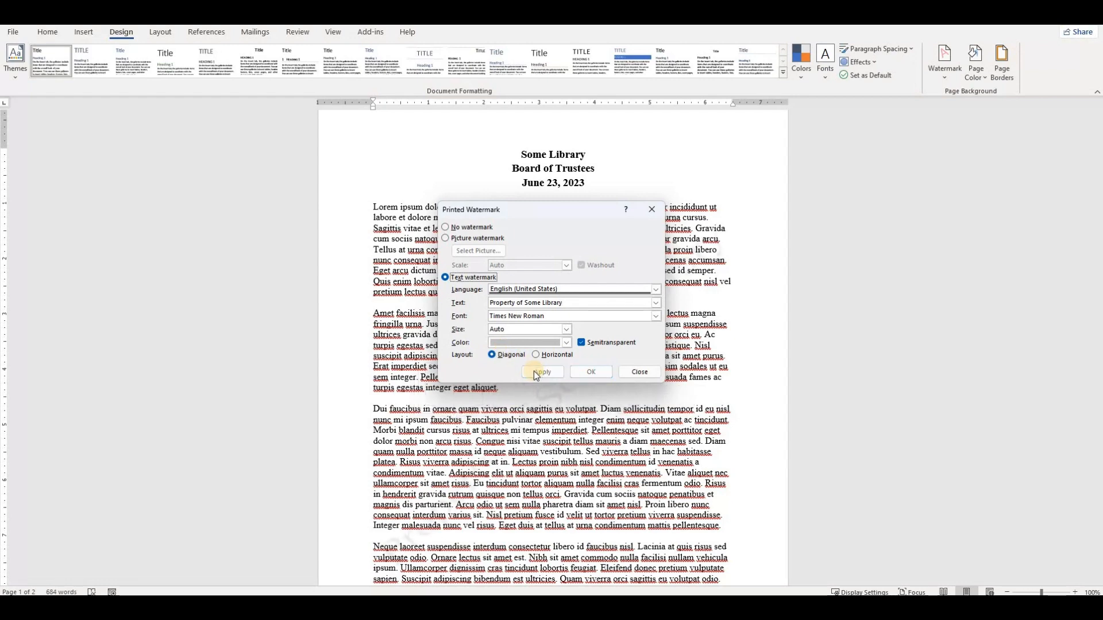
pyautogui.click(640, 372)
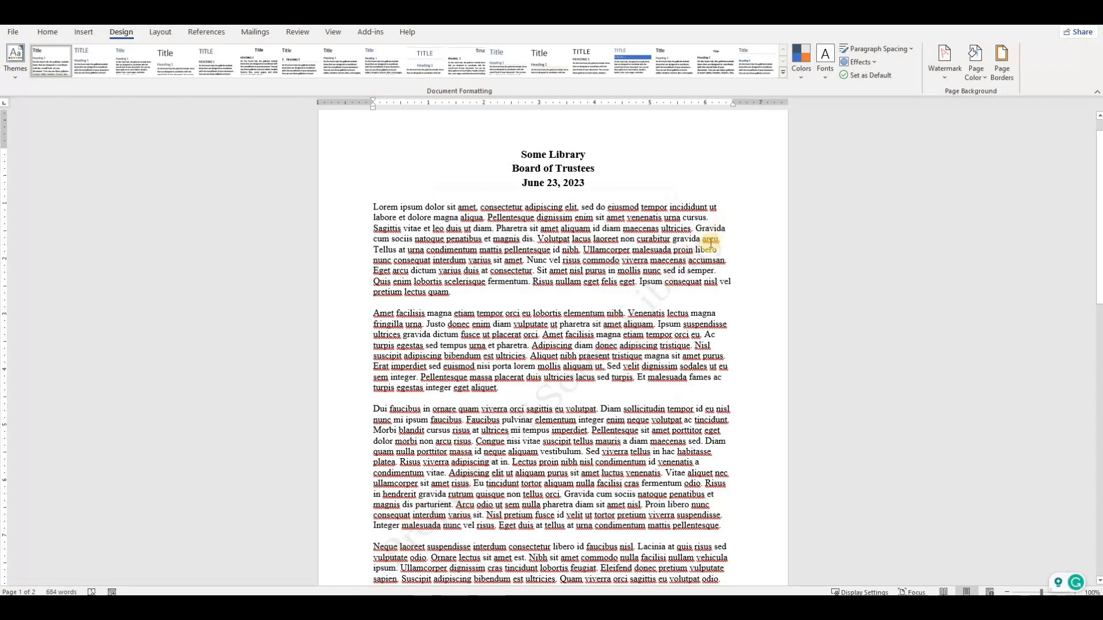
# - Remove the custom text watermark from the document
pyautogui.click(945, 68)
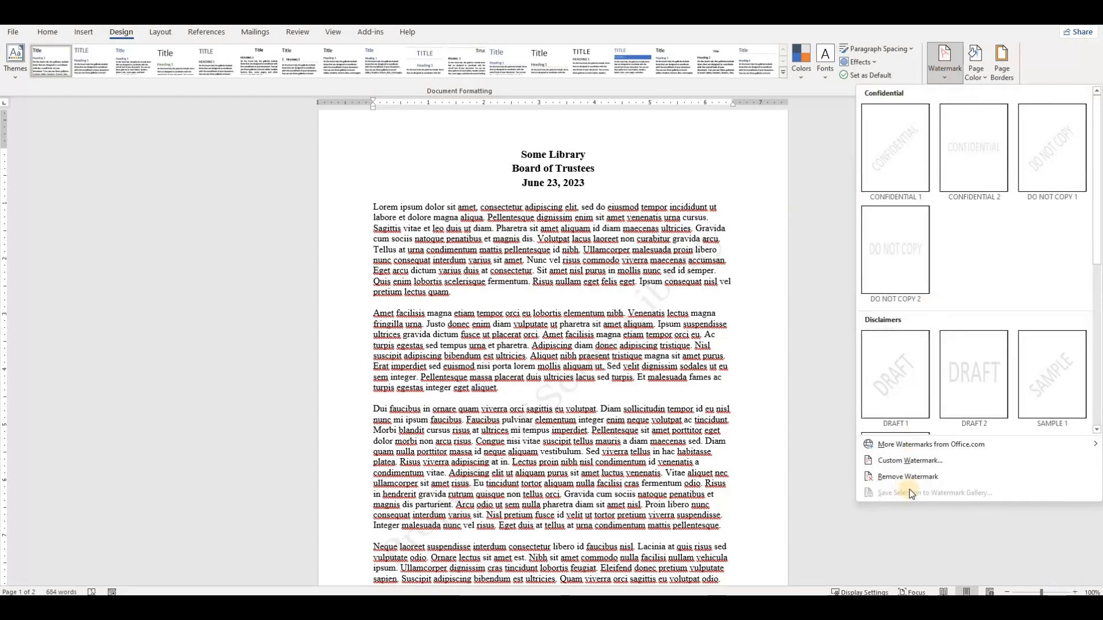
pyautogui.click(910, 477)
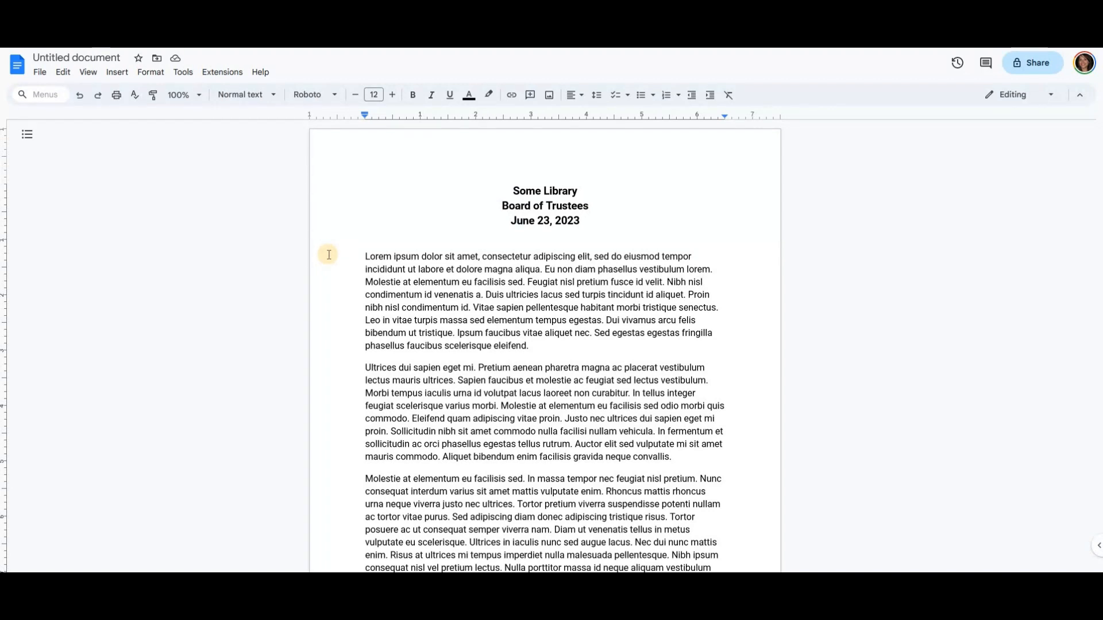
# - Upload the library logo file from the computer as an image watermark for the Google Docs document
pyautogui.click(117, 73)
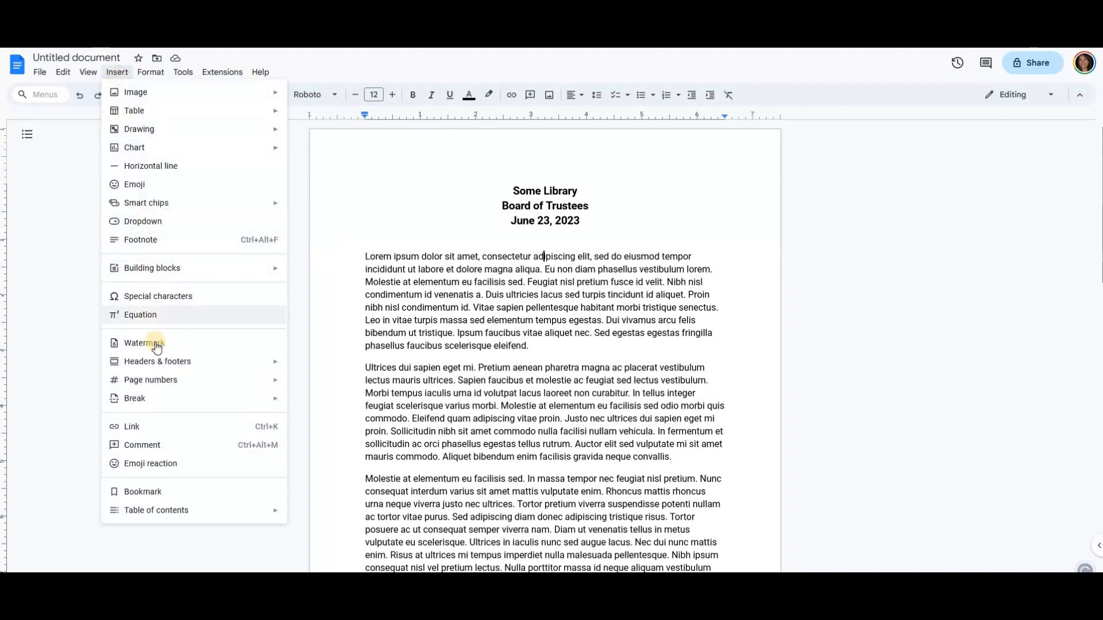
pyautogui.click(179, 346)
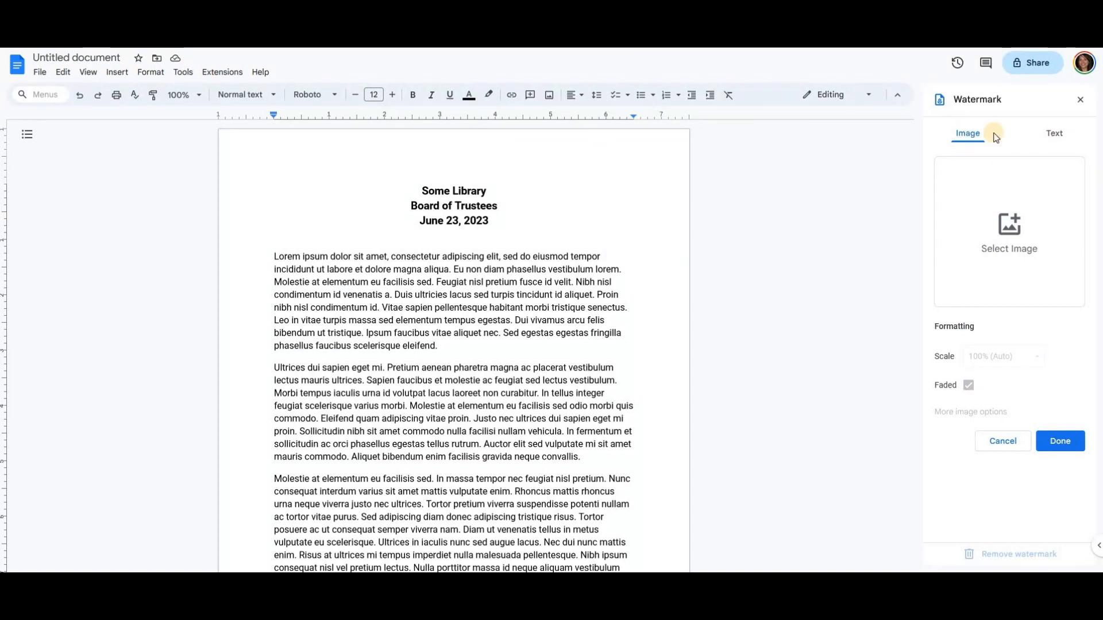
pyautogui.click(1017, 237)
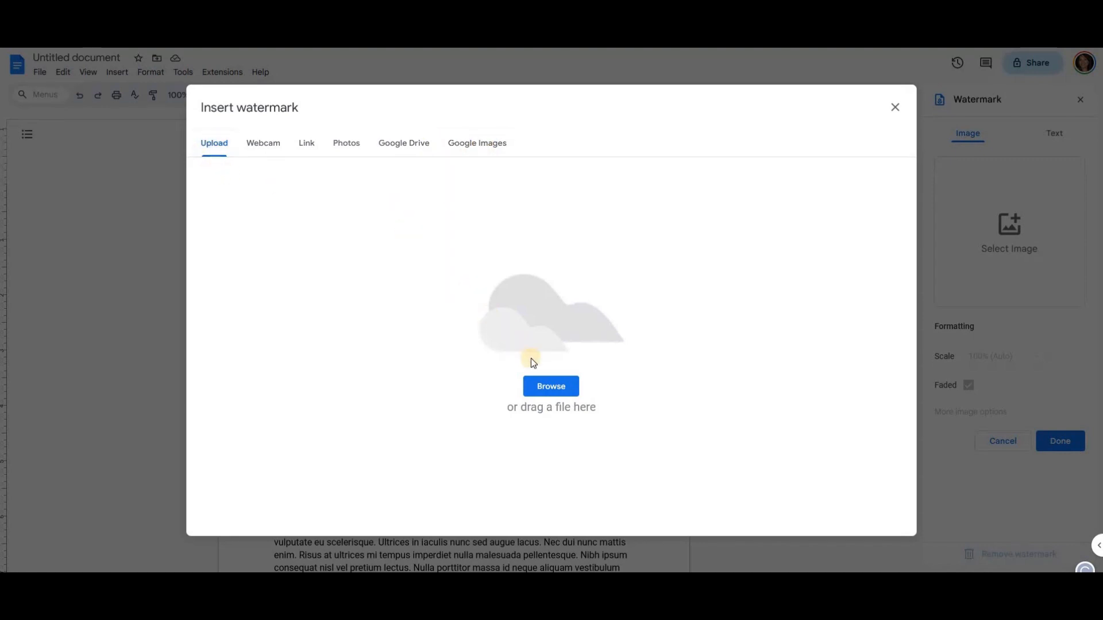
pyautogui.click(547, 388)
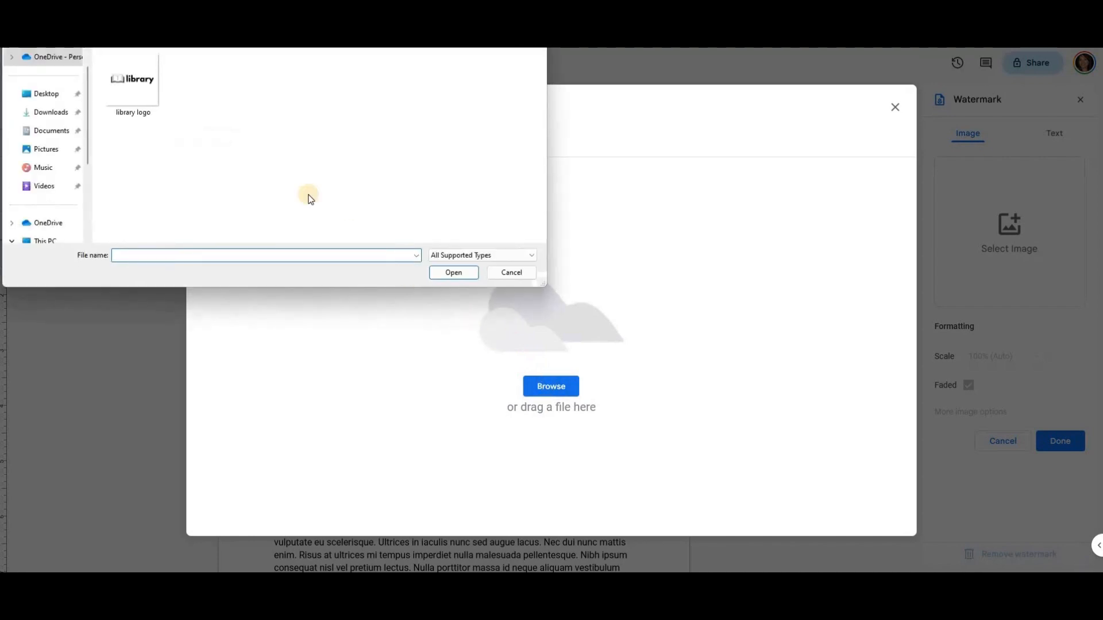
pyautogui.click(152, 97)
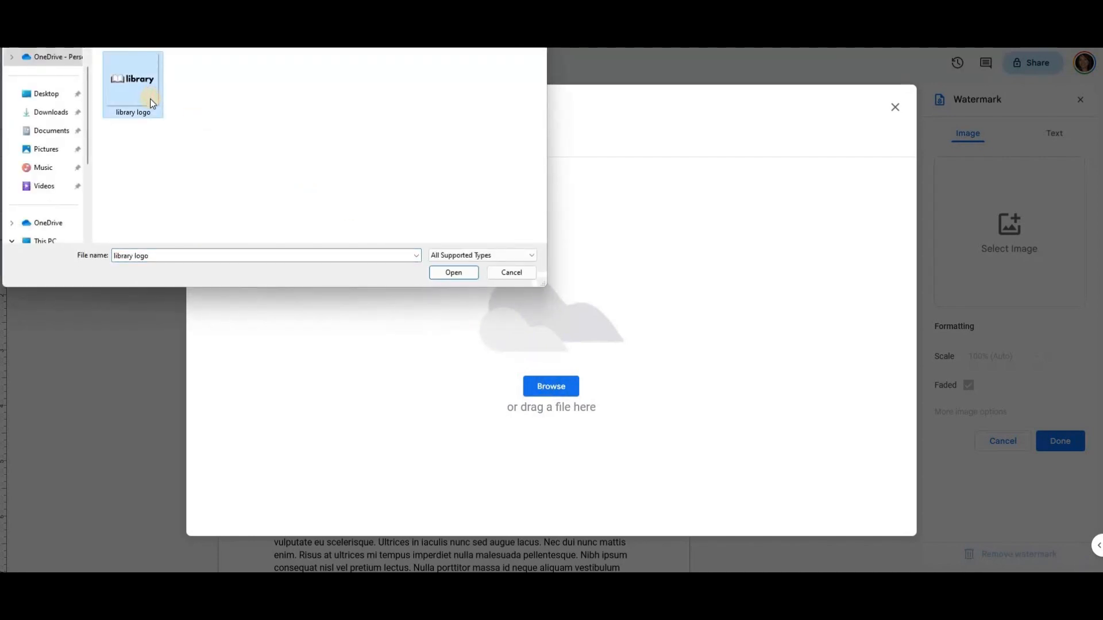
pyautogui.click(454, 274)
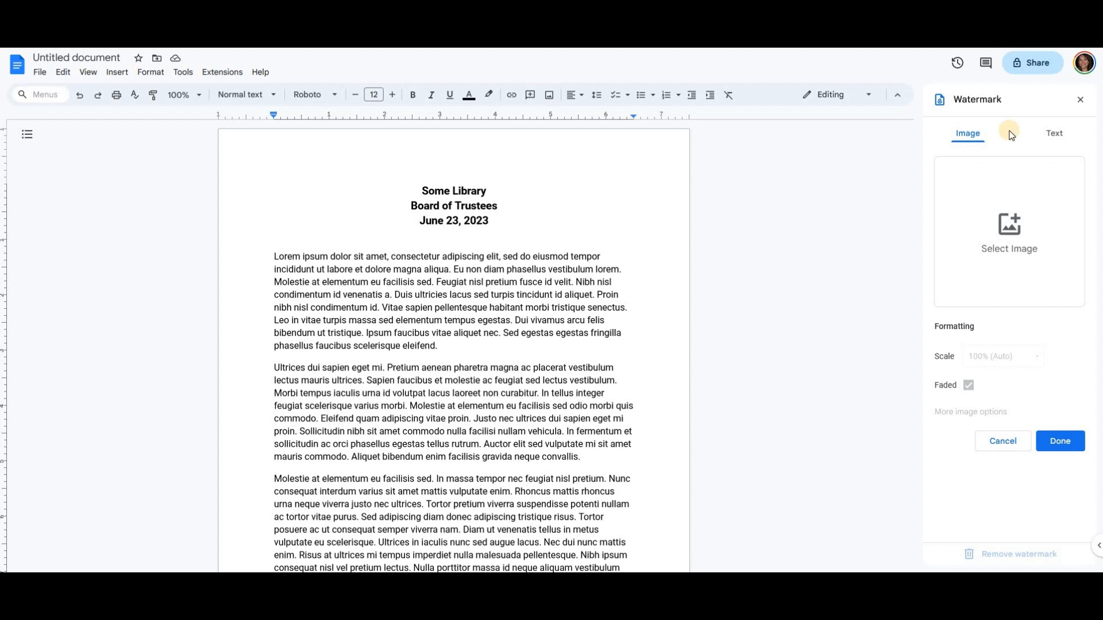
# - Add a text watermark reading "DRAFT" to the document and set its font to Roboto
pyautogui.click(1058, 142)
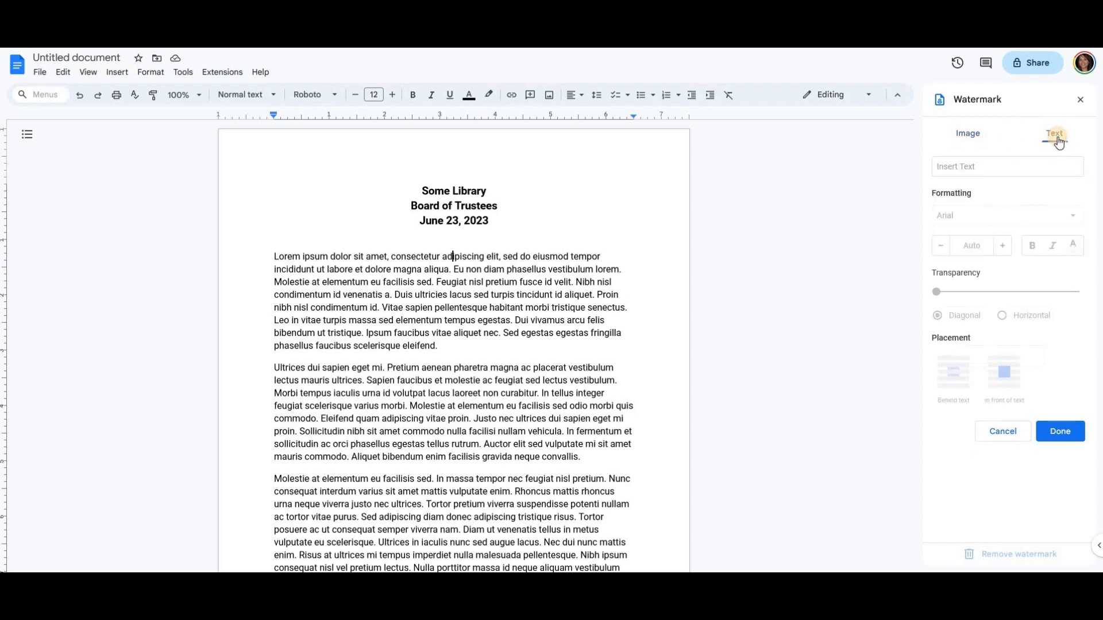
pyautogui.click(965, 166)
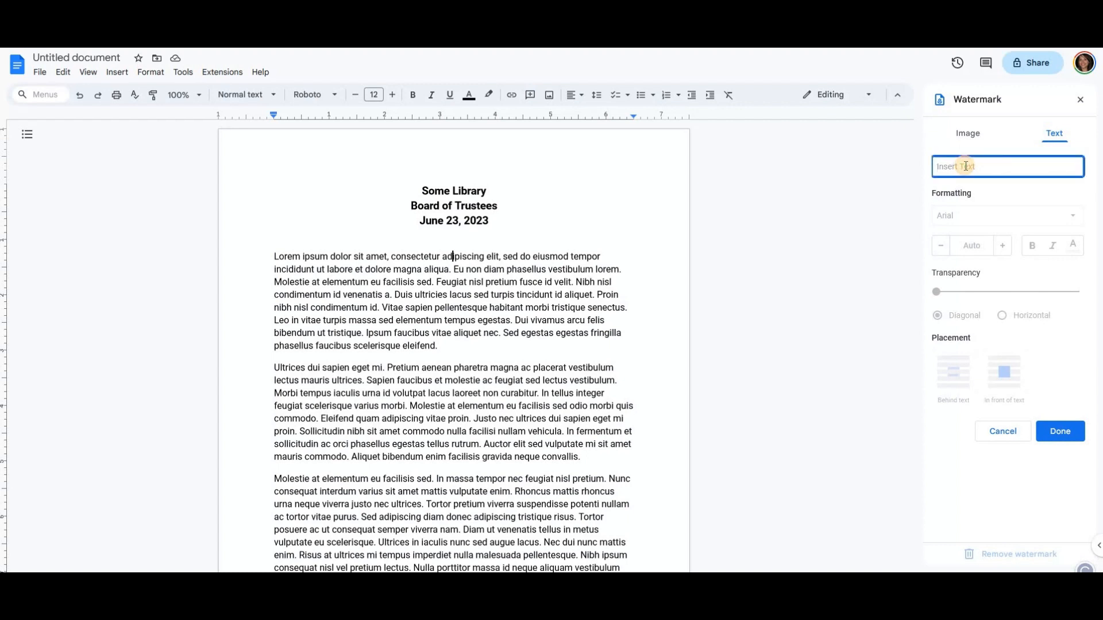
pyautogui.write('DRAFT')
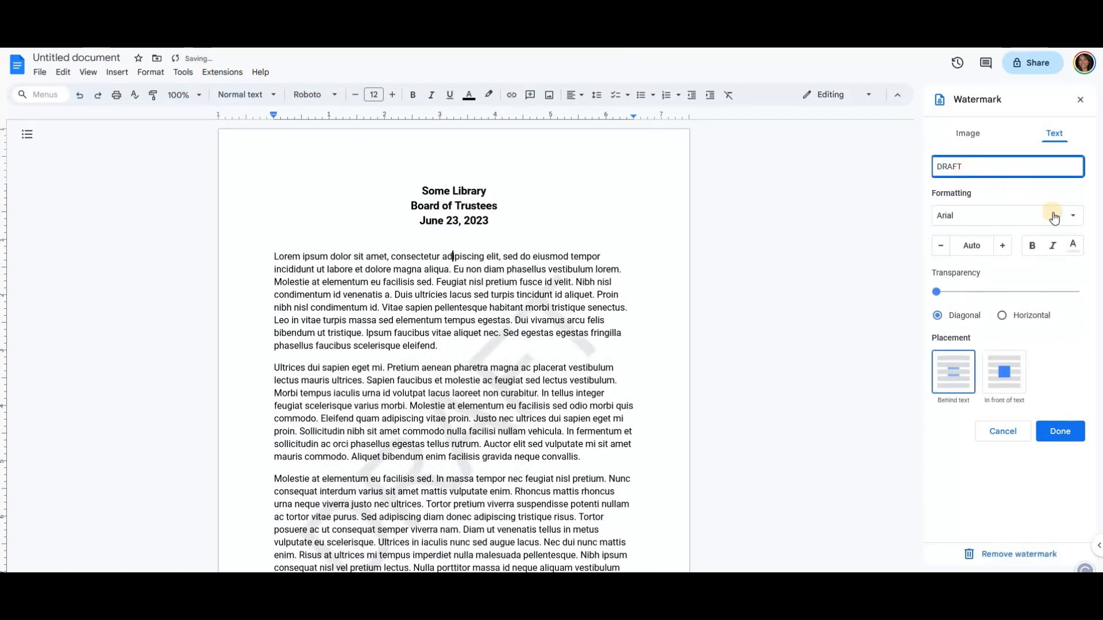
pyautogui.click(1072, 221)
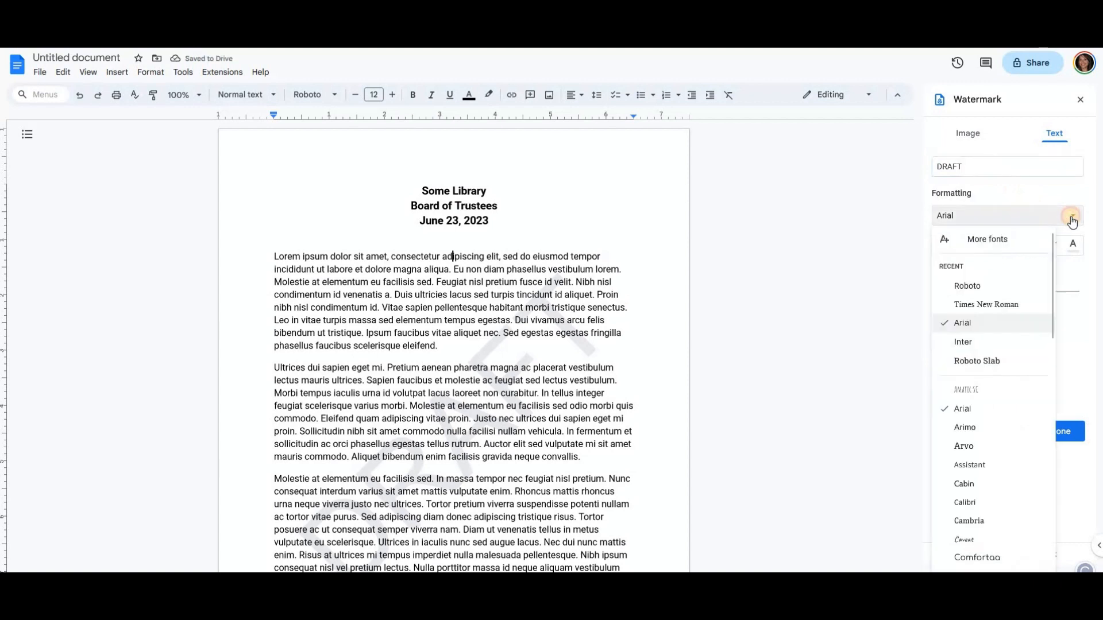
pyautogui.click(996, 287)
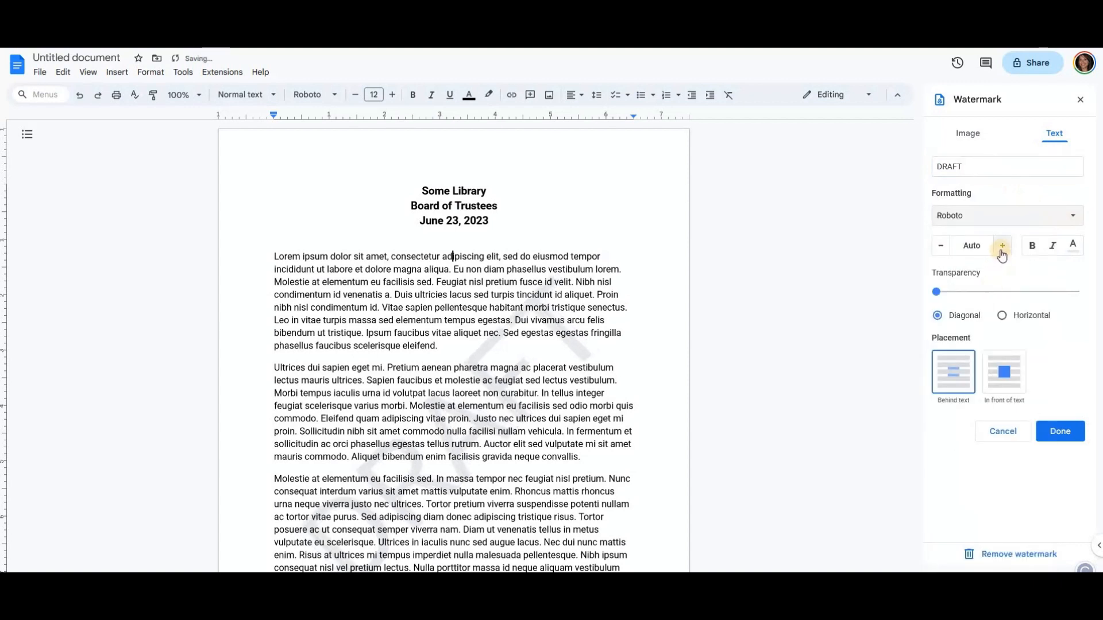
# - Try a font size of 144 on the DRAFT watermark and set the size back to Auto
pyautogui.click(982, 248)
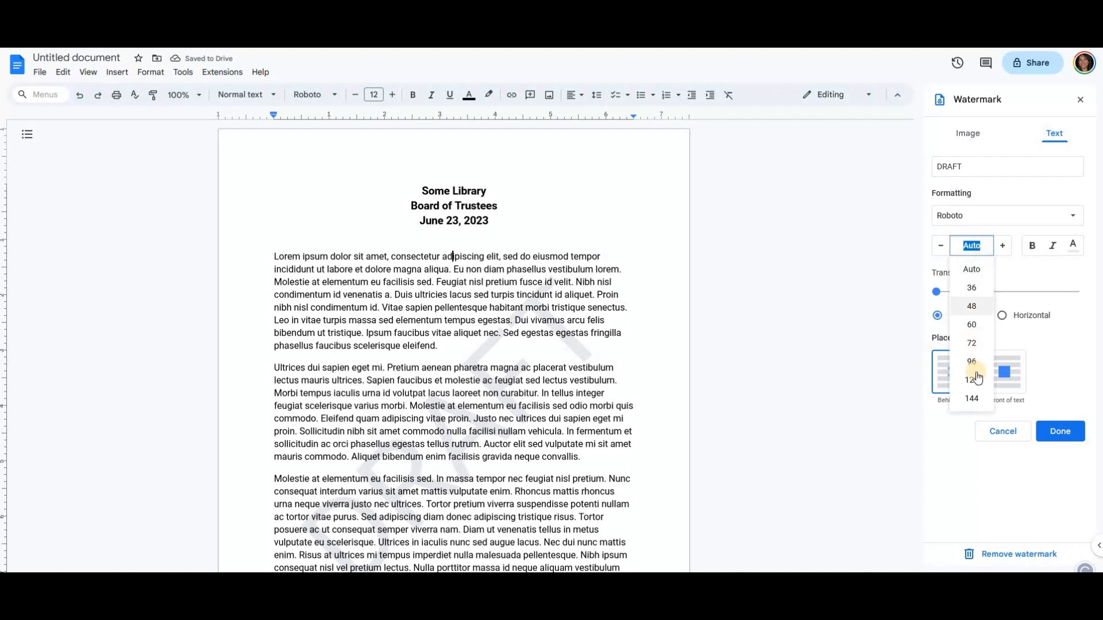
pyautogui.click(972, 396)
pyautogui.click(972, 247)
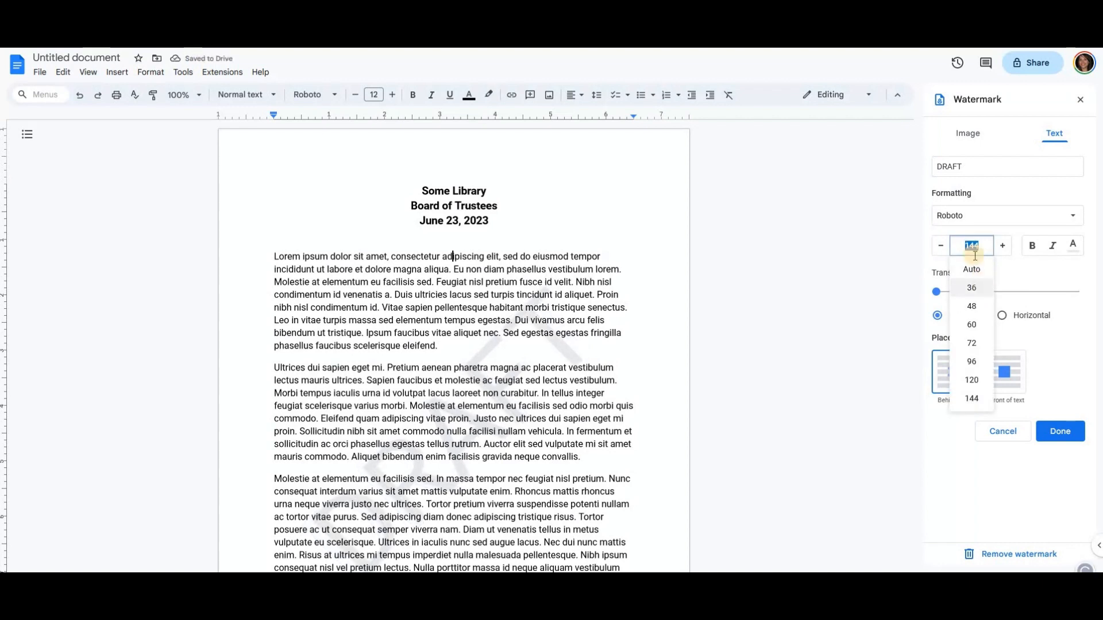
pyautogui.click(972, 270)
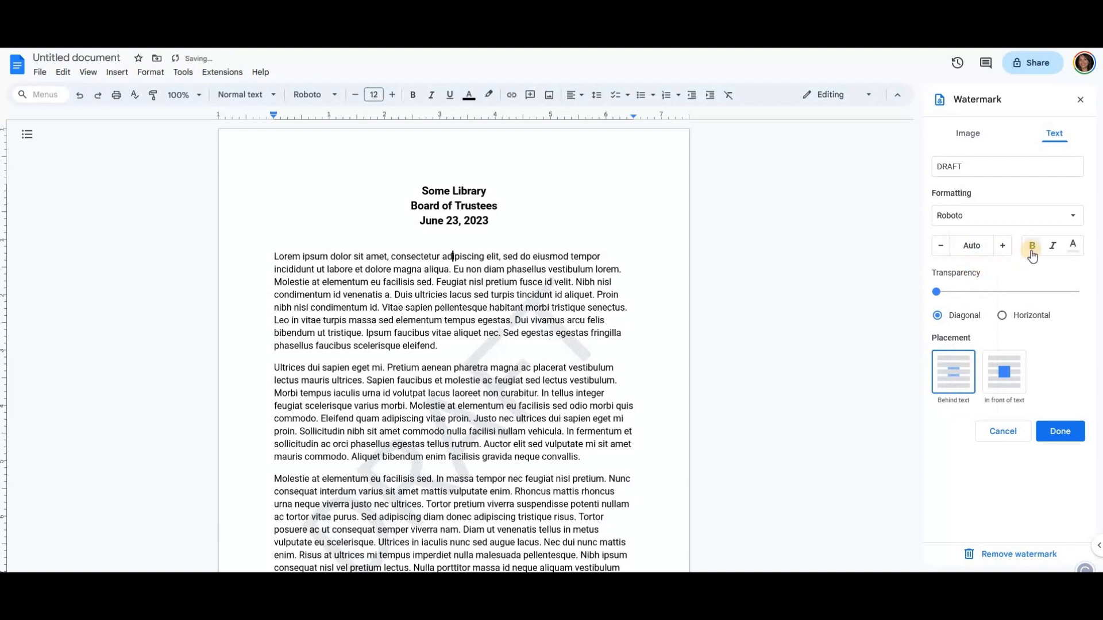
# - Make the DRAFT watermark horizontal, try placing it in front of the text, and apply it with placement set back to behind text
pyautogui.click(1054, 247)
pyautogui.click(1018, 319)
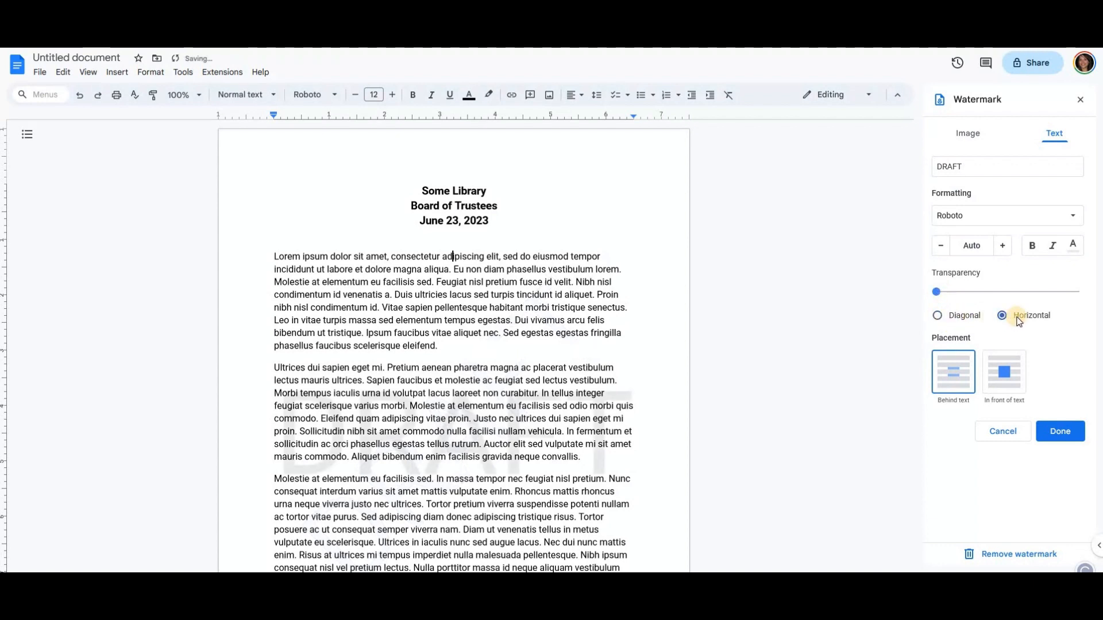
pyautogui.click(952, 376)
pyautogui.click(1006, 379)
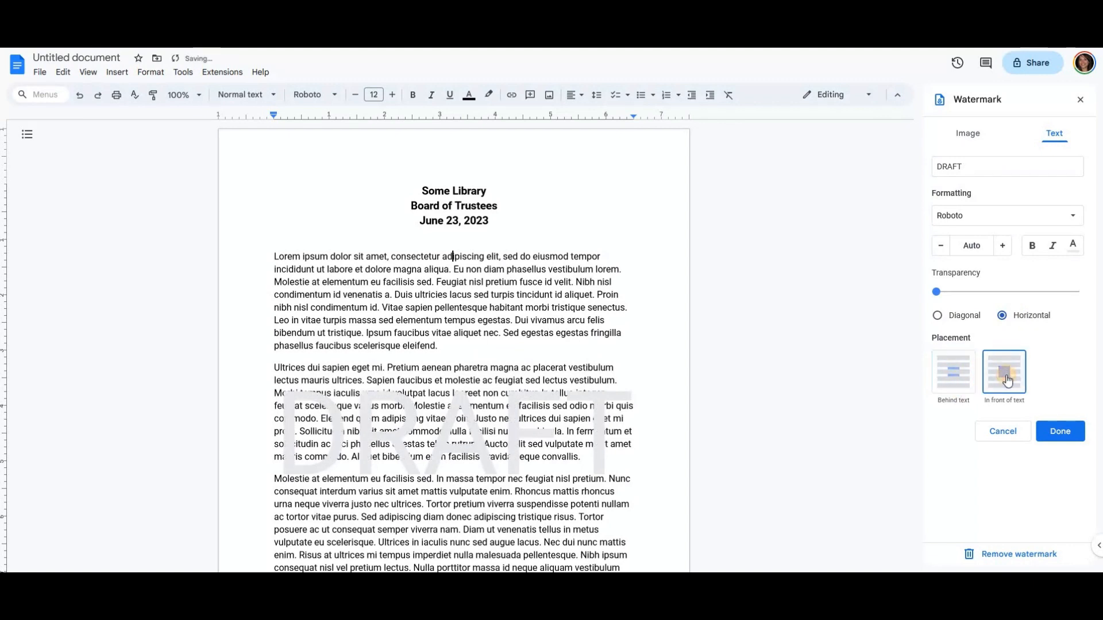
pyautogui.click(949, 373)
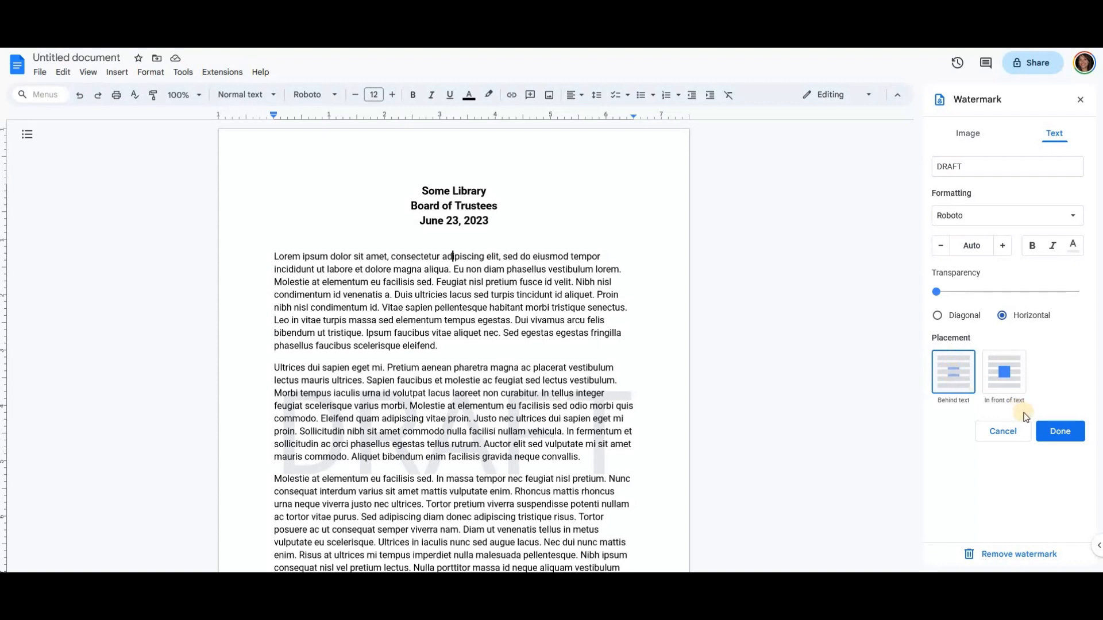
pyautogui.click(1051, 433)
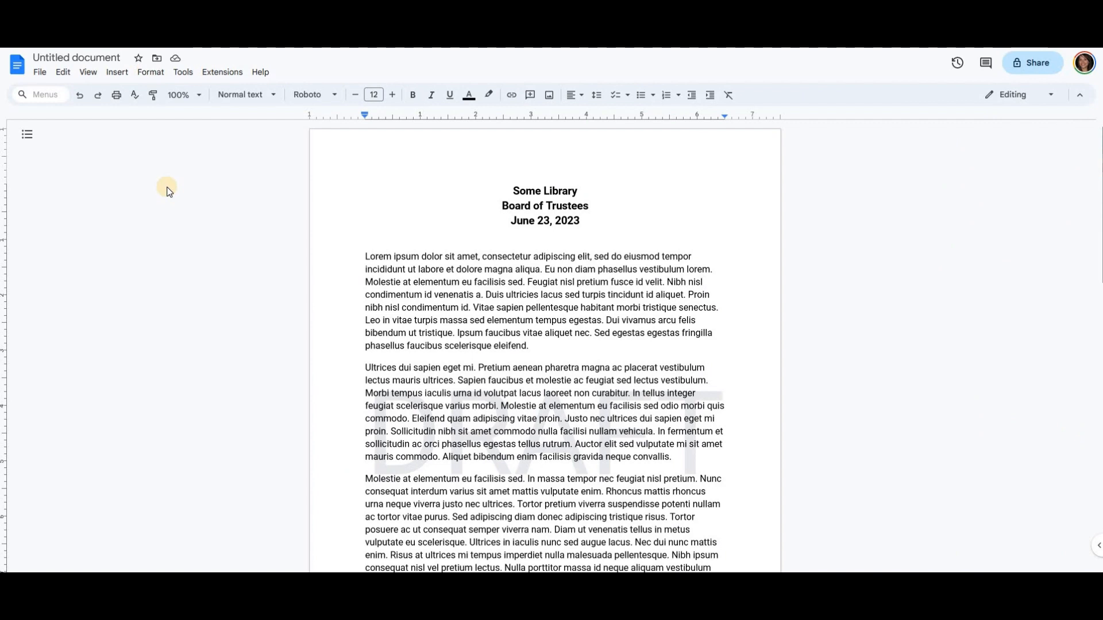
# - Reopen the watermark settings and remove the DRAFT watermark from the document
pyautogui.click(114, 73)
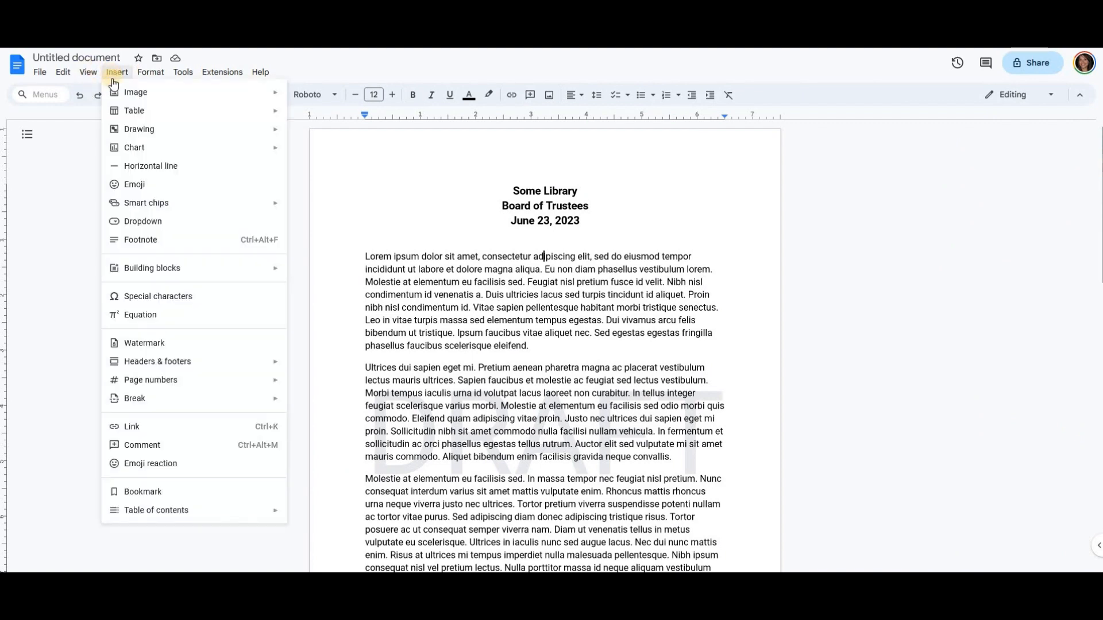
pyautogui.click(172, 344)
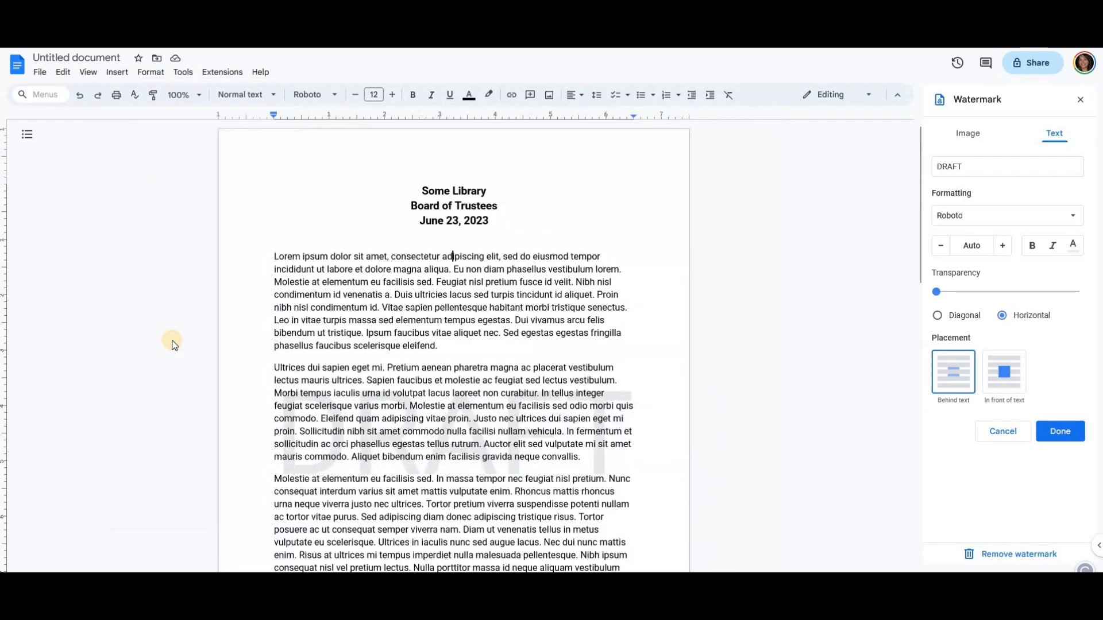
pyautogui.click(1008, 560)
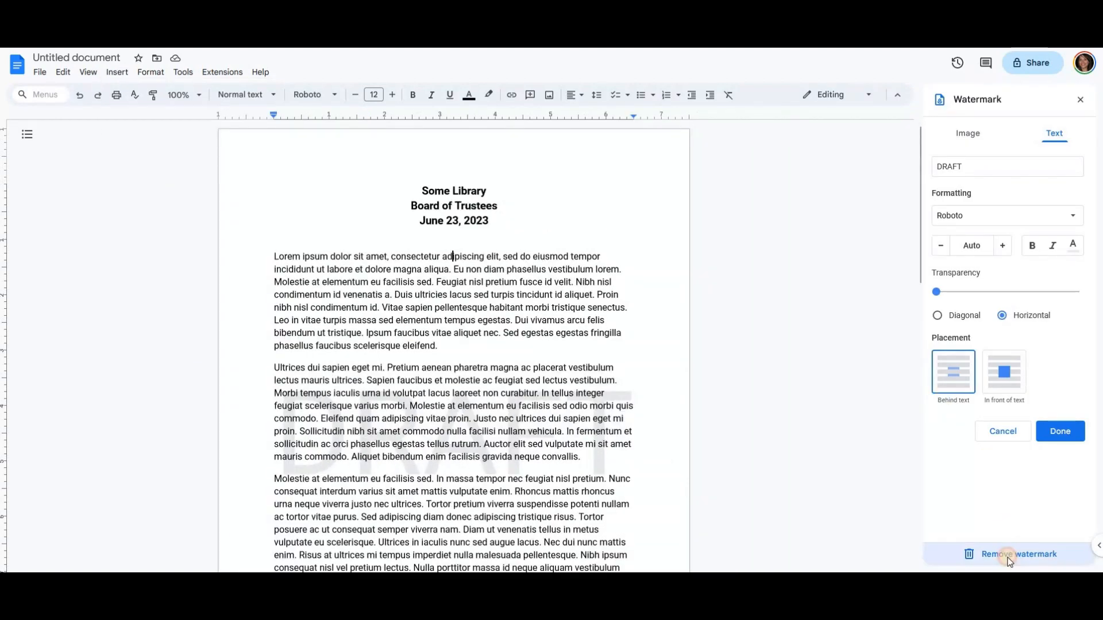
pyautogui.click(1055, 437)
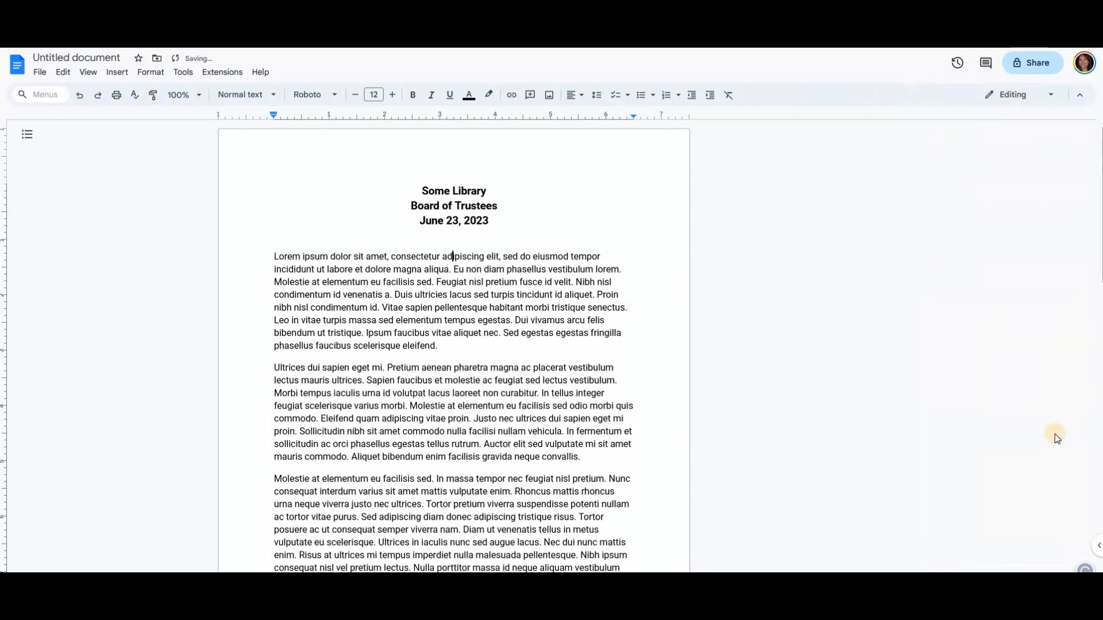